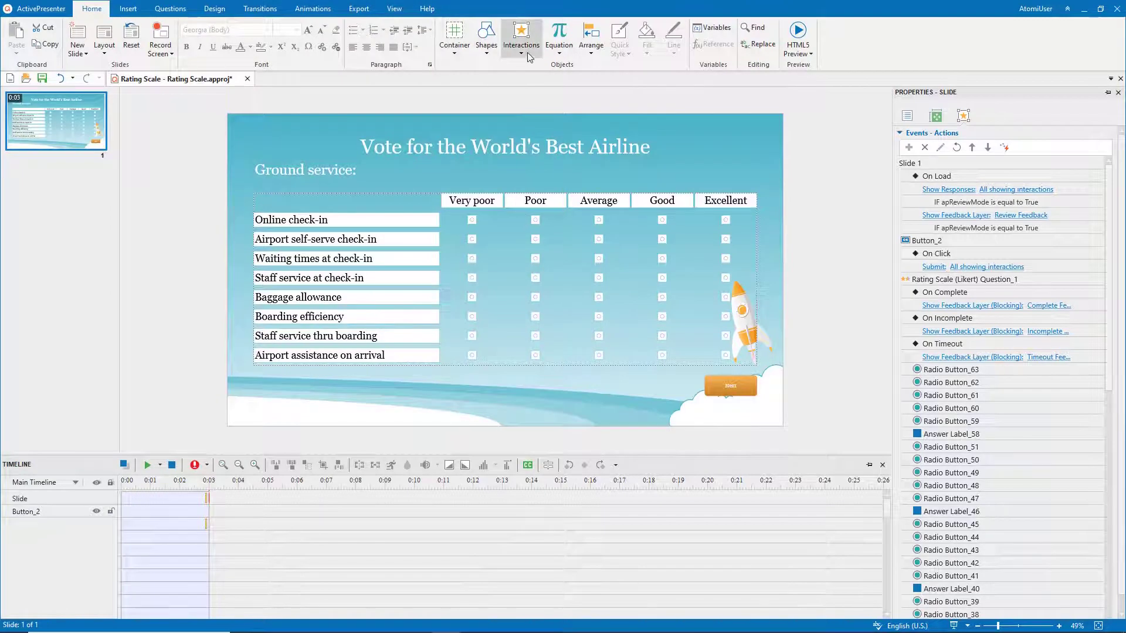
Insert a new slide with a default Rating Scale (Likert) question from the Questions list
left_click(526, 51)
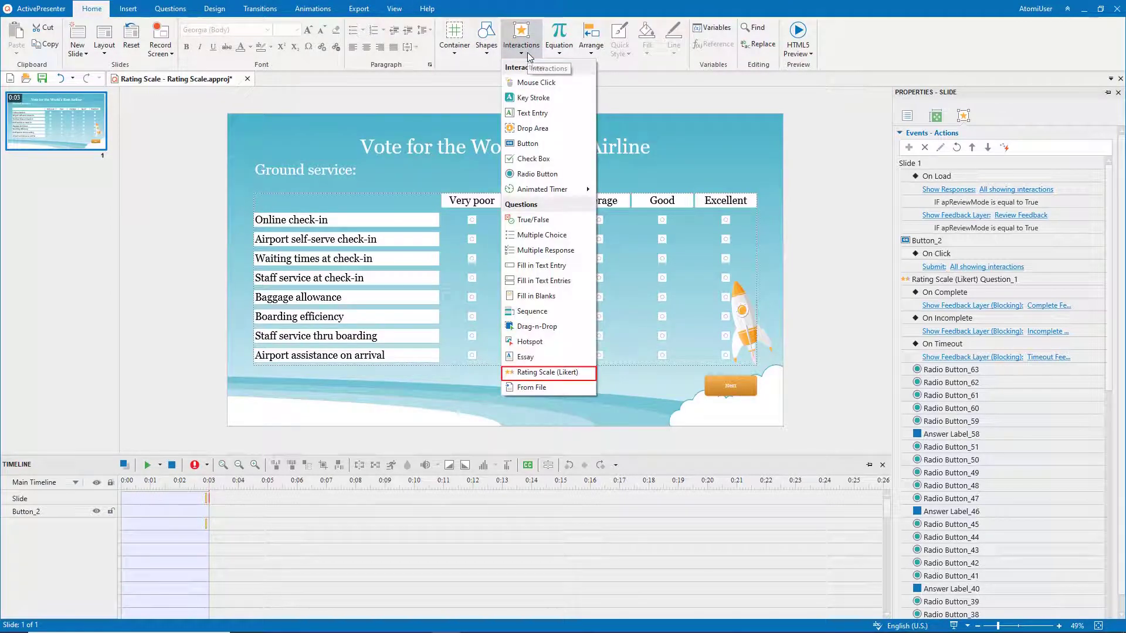
left_click(170, 9)
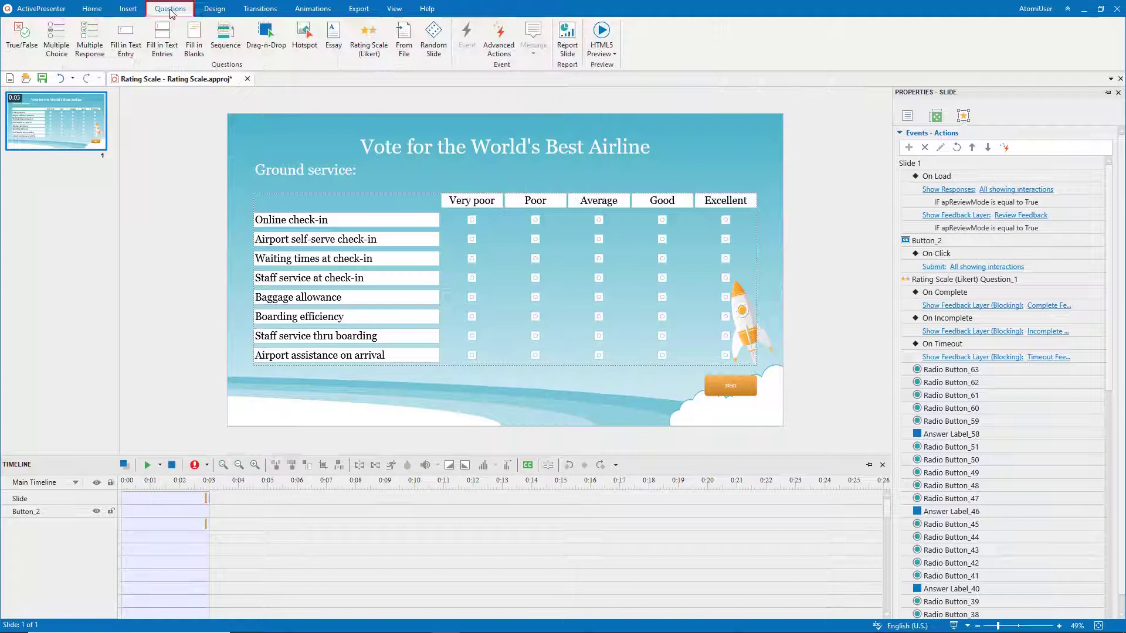
left_click(367, 56)
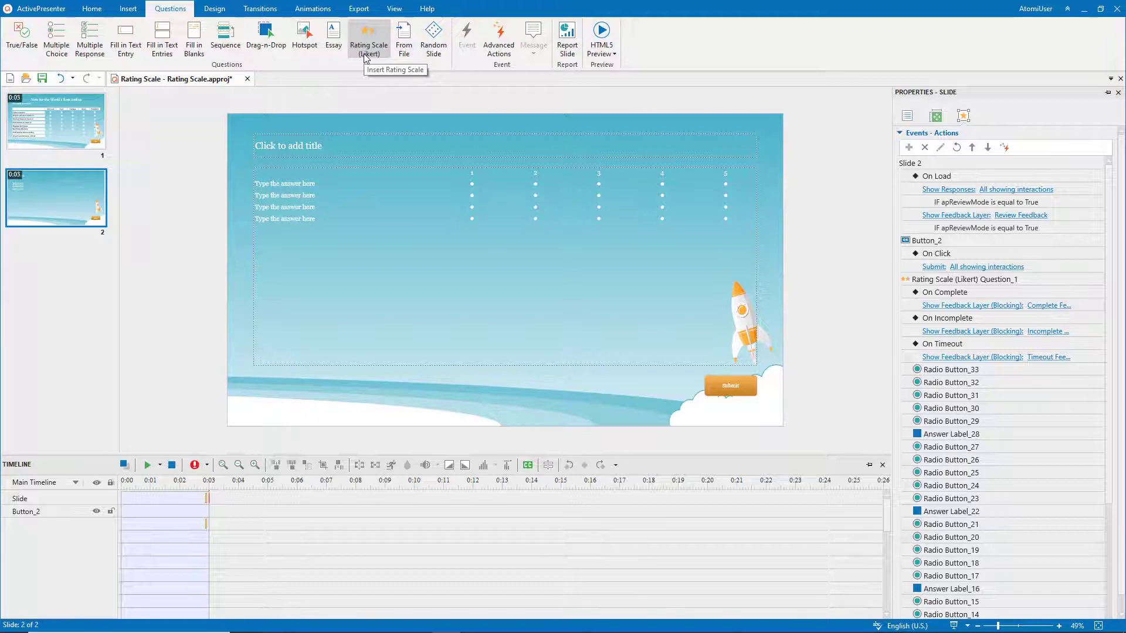
Title the new rating question 'About your flight:'
left_click(339, 148)
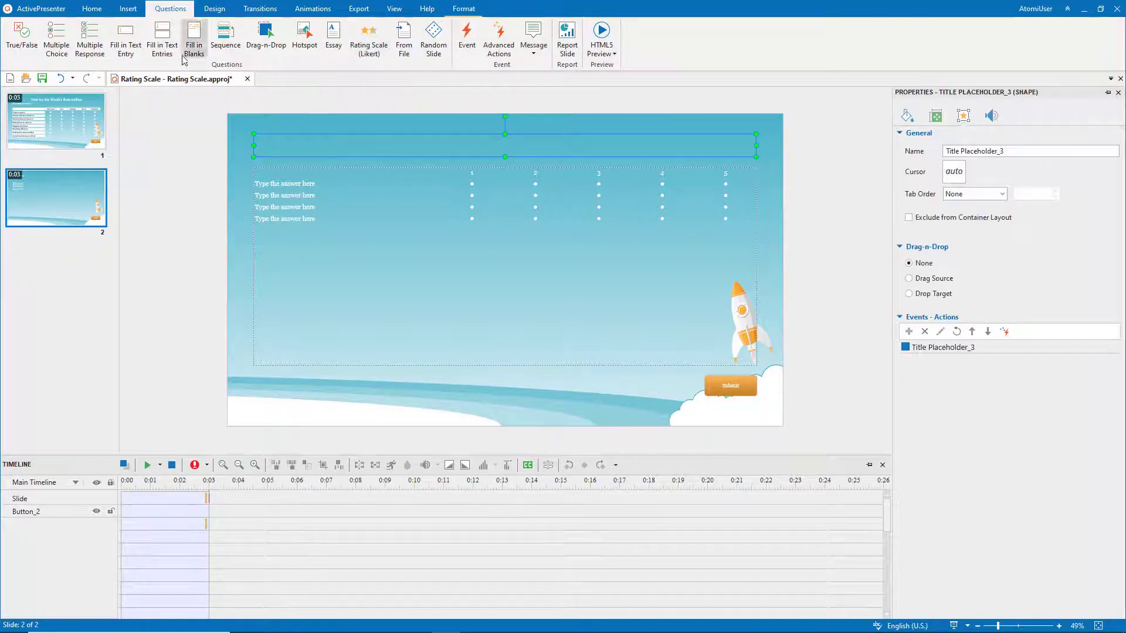
left_click(100, 9)
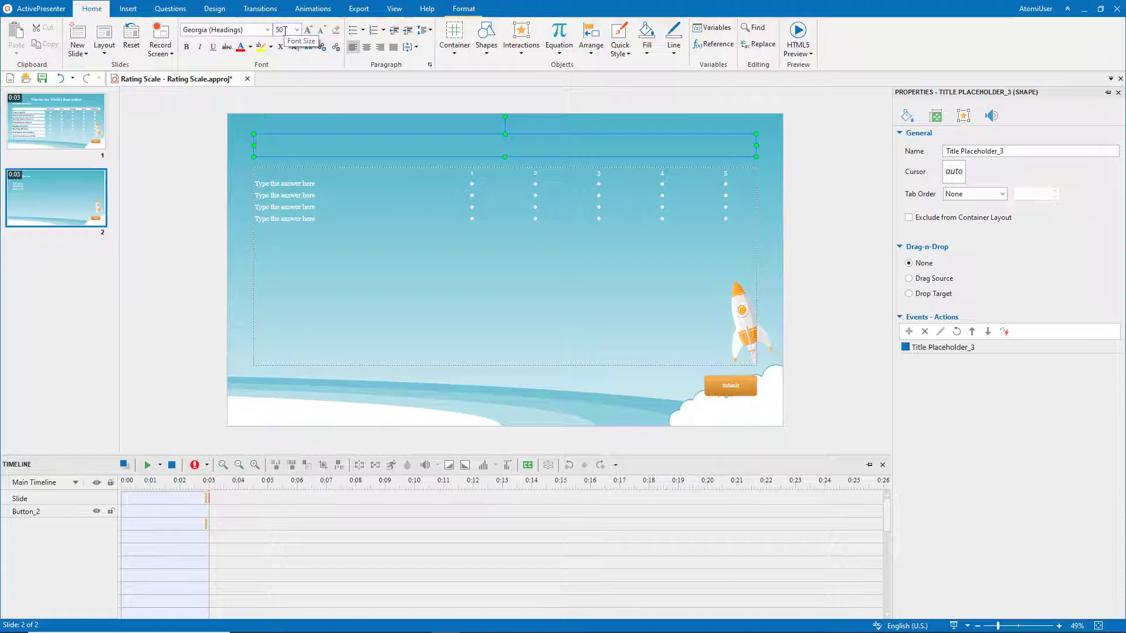
type("About your flight:")
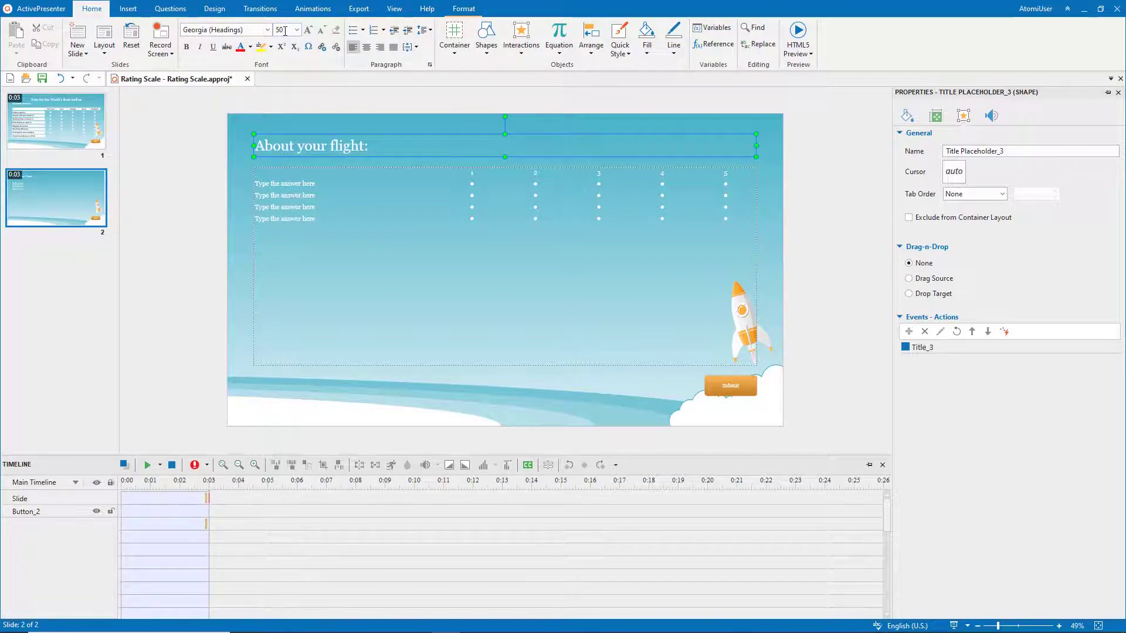
key("Escape")
key("Tab")
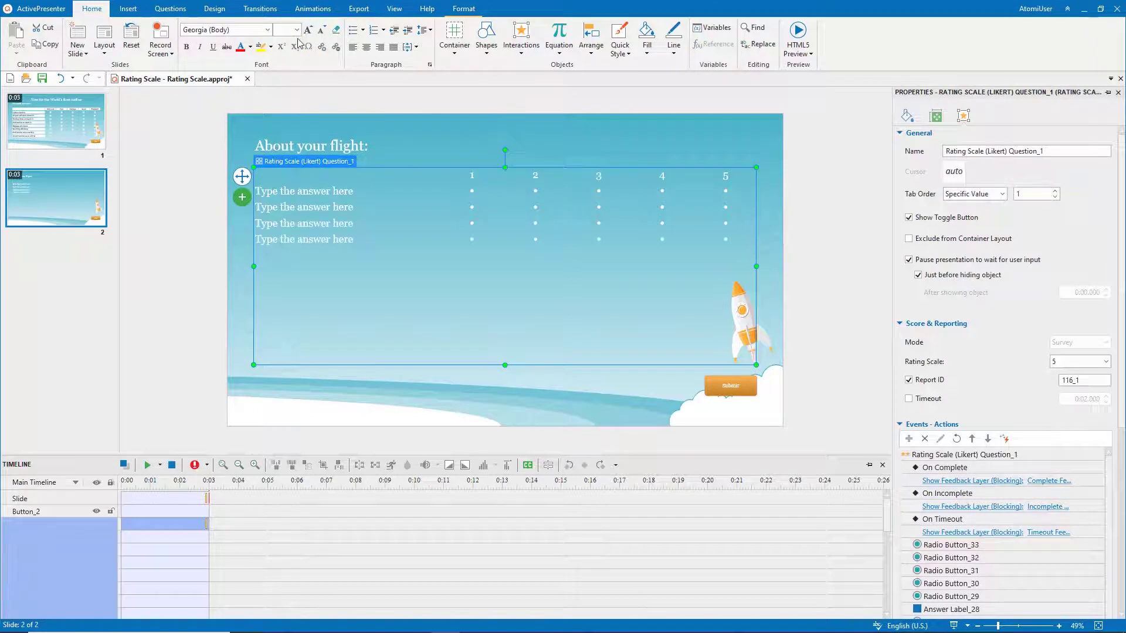
Add answer rows and label the first row 'Cabin cleanliness'
left_click(241, 197)
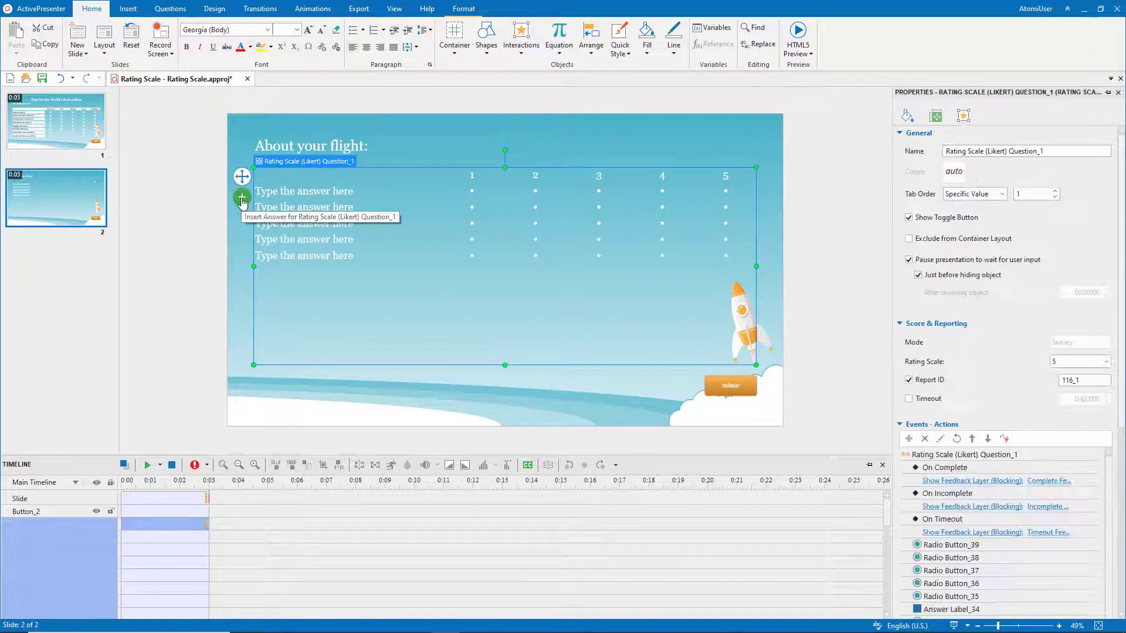
left_click(241, 197)
double_click(272, 194)
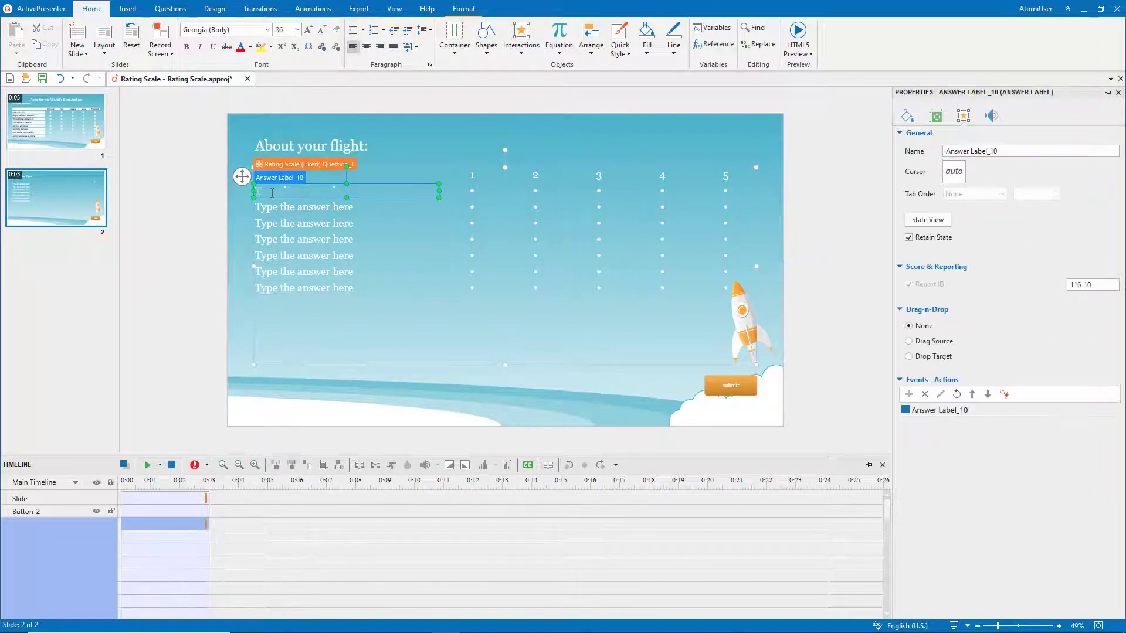
type("Cabin cleanline")
type("ss")
left_click(281, 304)
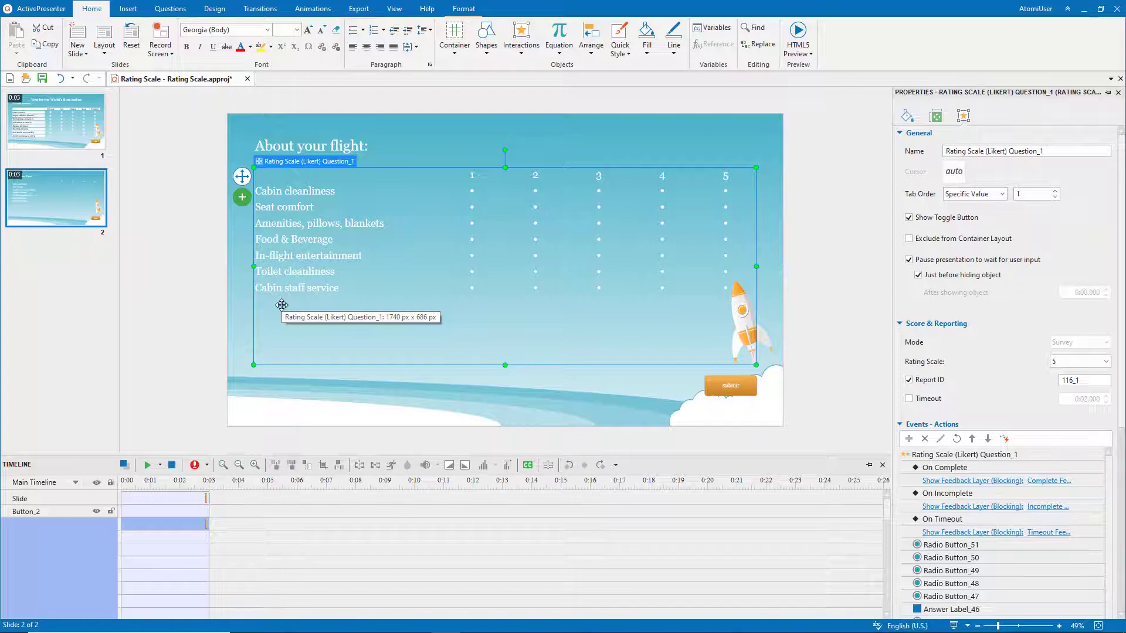
Label the scale column headings, starting with 'Very poor'
double_click(468, 176)
type("Very")
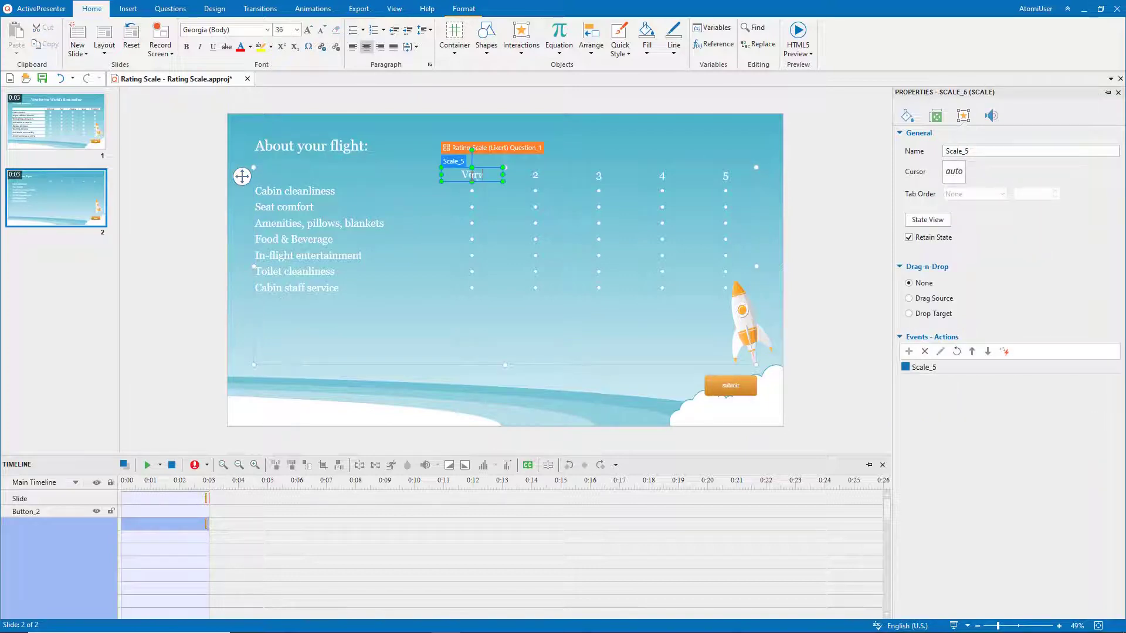
type(" poor")
left_click(736, 199)
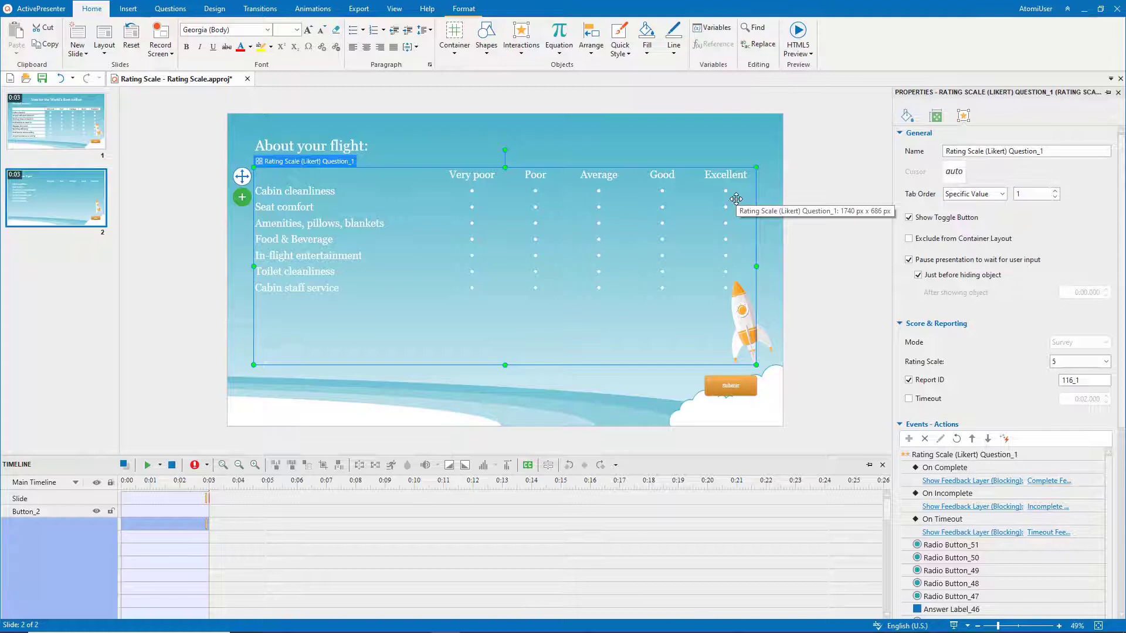
Apply the second Quick Style for white-boxed labels and boxed answer buttons
left_click(465, 9)
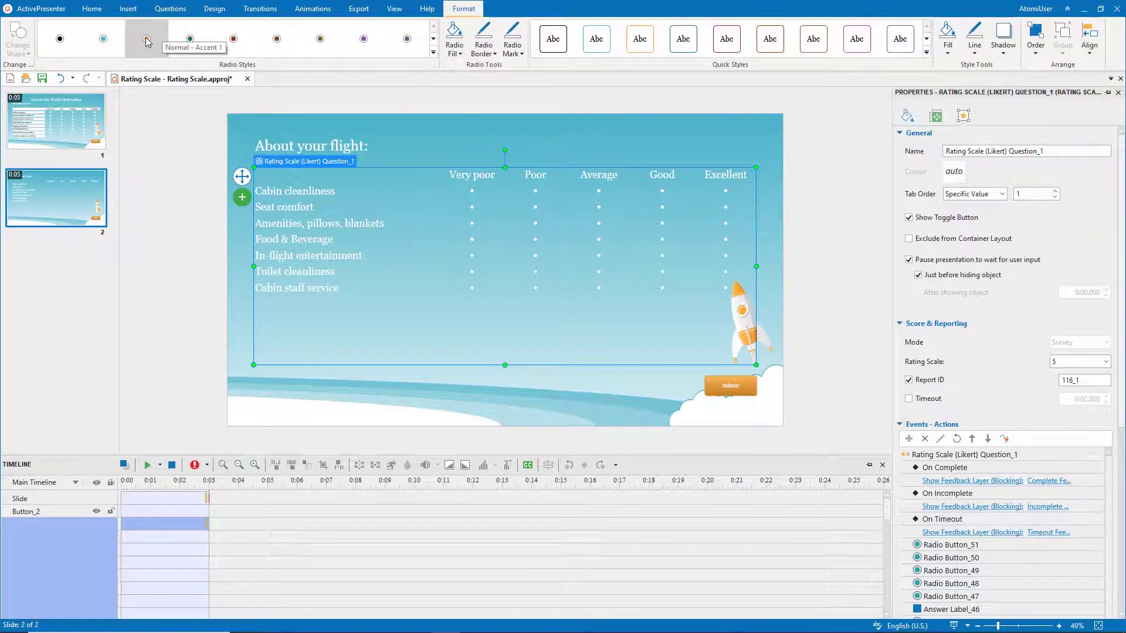
left_click(596, 47)
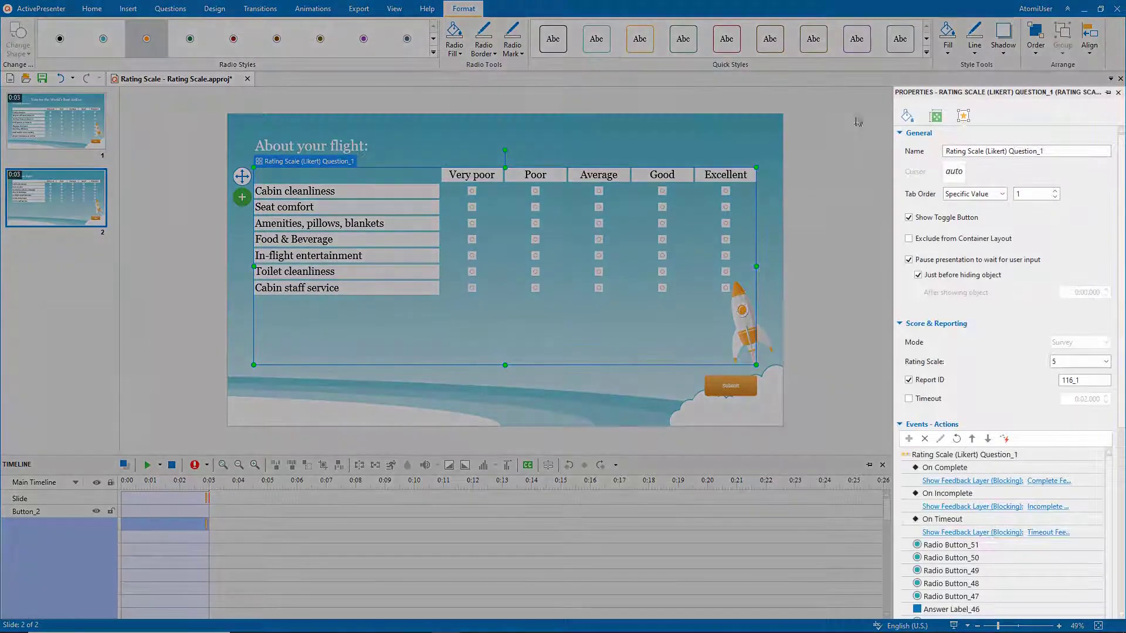
left_click(936, 116)
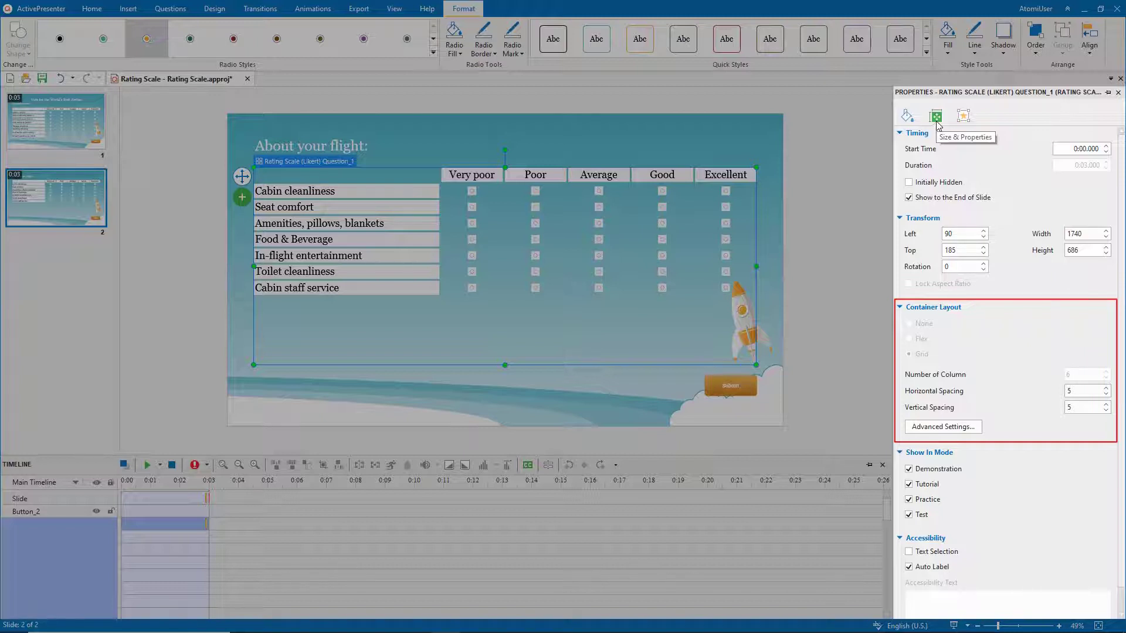
Set the rating rows' vertical spacing to 30 in Container Layout
double_click(1076, 406)
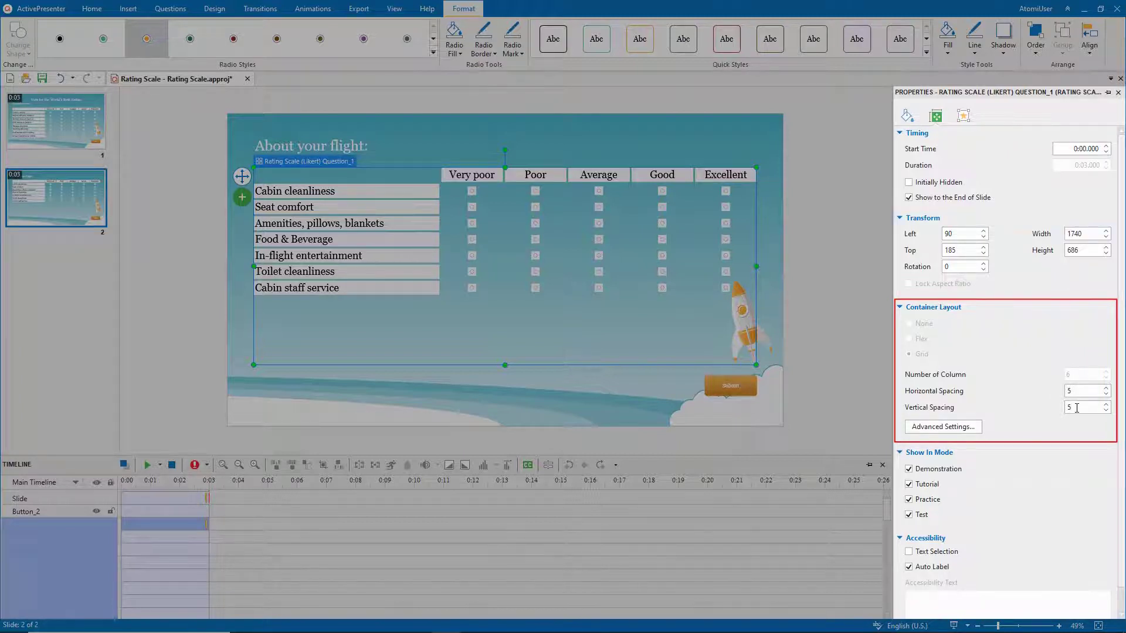
type("30")
key("Return")
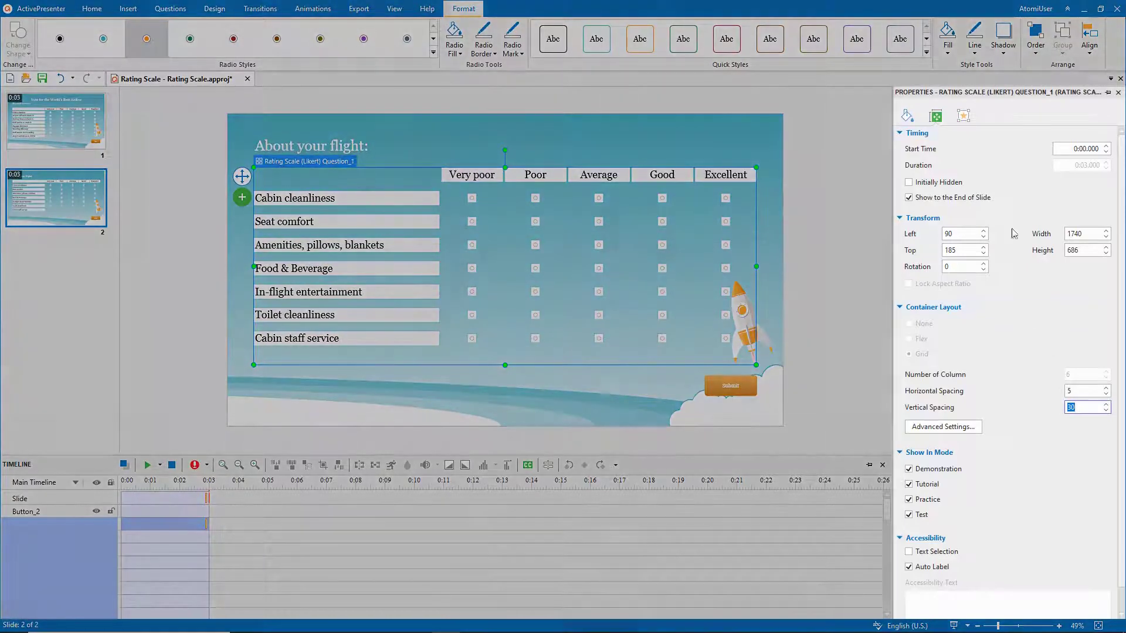
left_click(963, 116)
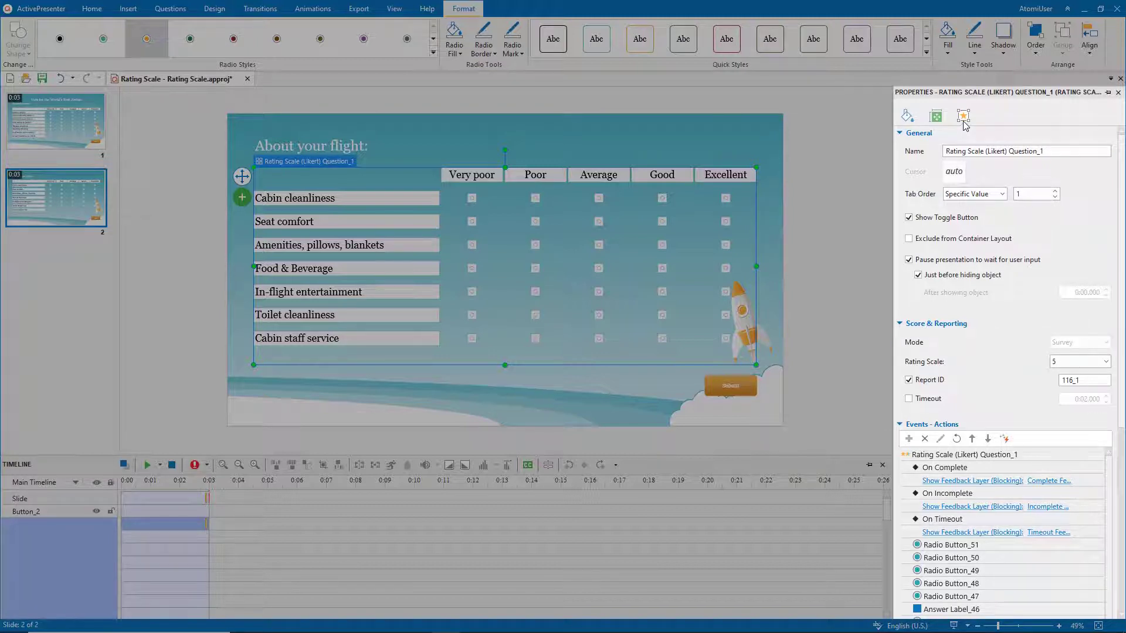
left_click(1106, 361)
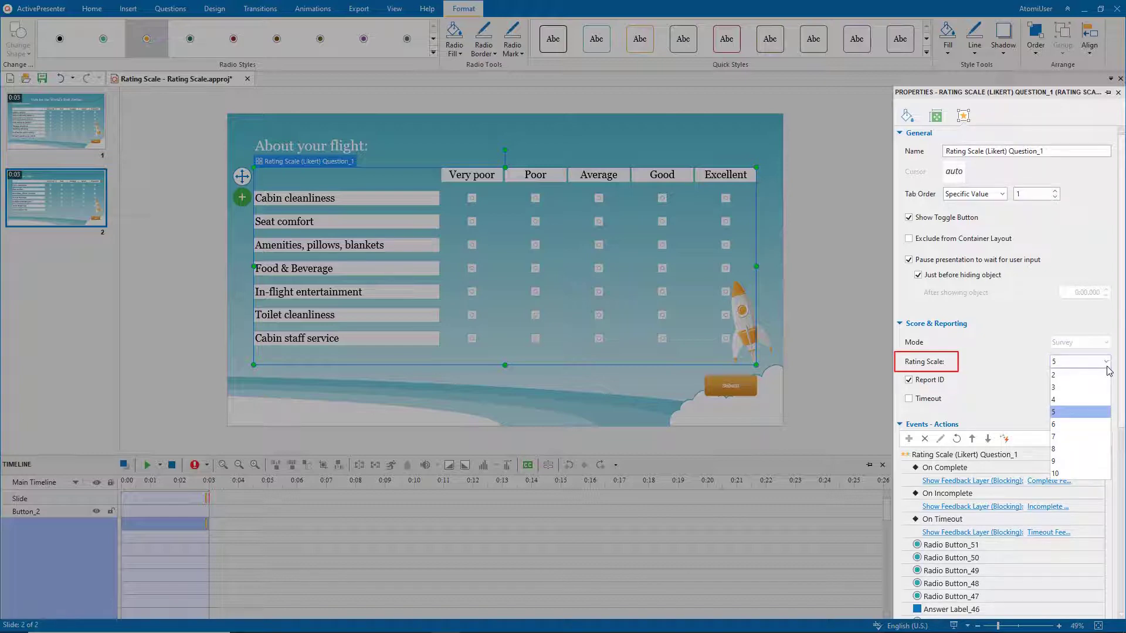
key("Escape")
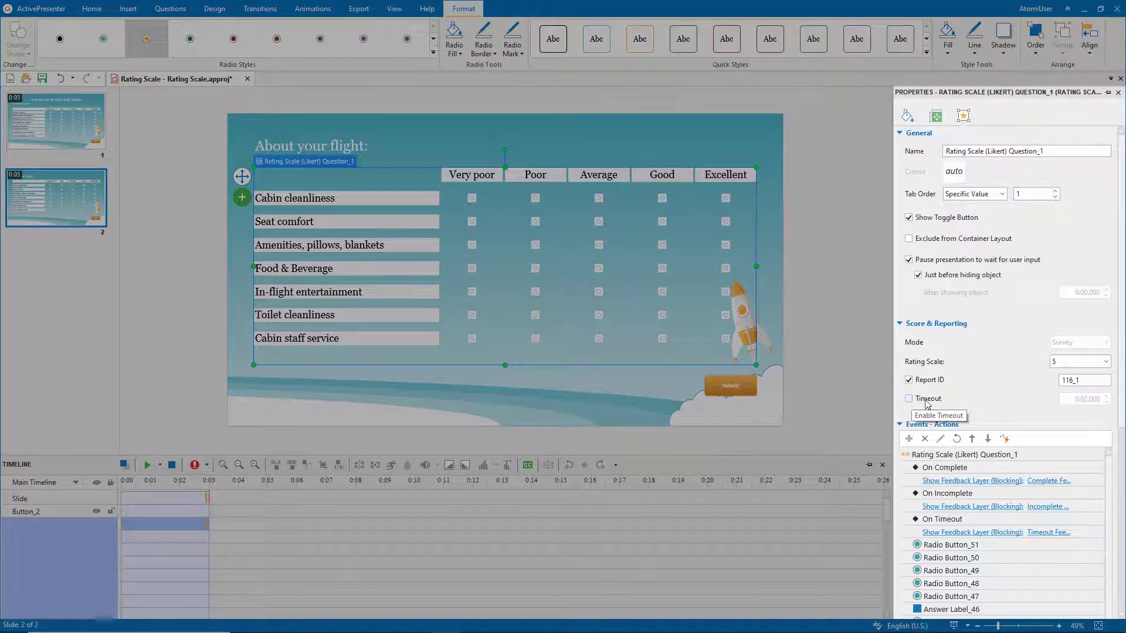
left_click_drag(1118, 381, 1118, 437)
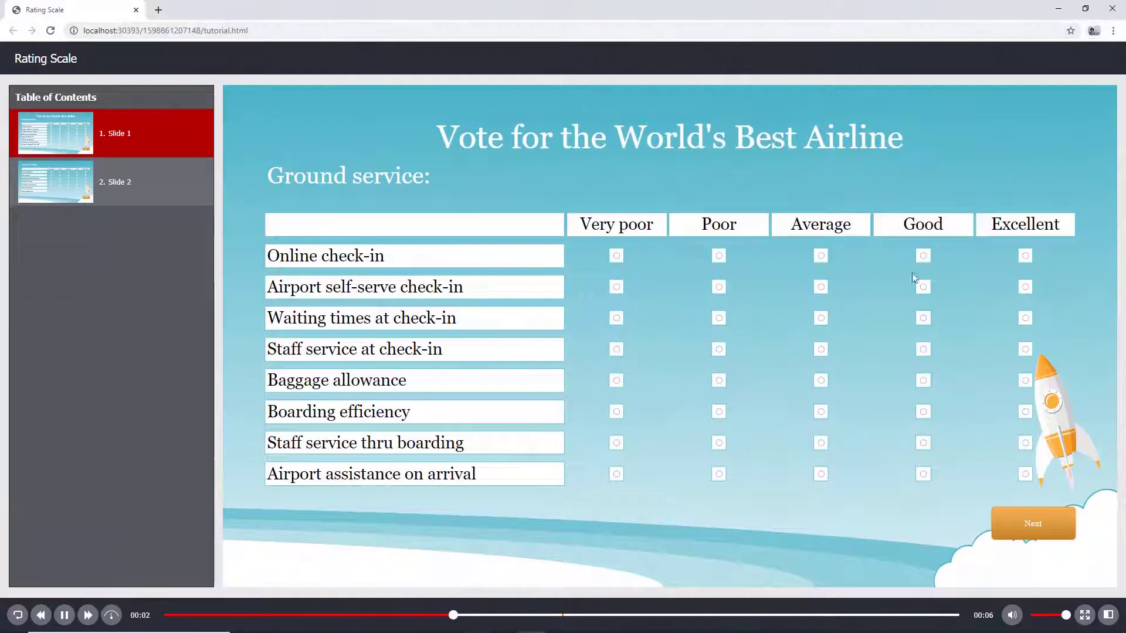
Rate slide 1's eight ground-service rows Good or Excellent and continue to slide 2
left_click(922, 256)
left_click(922, 287)
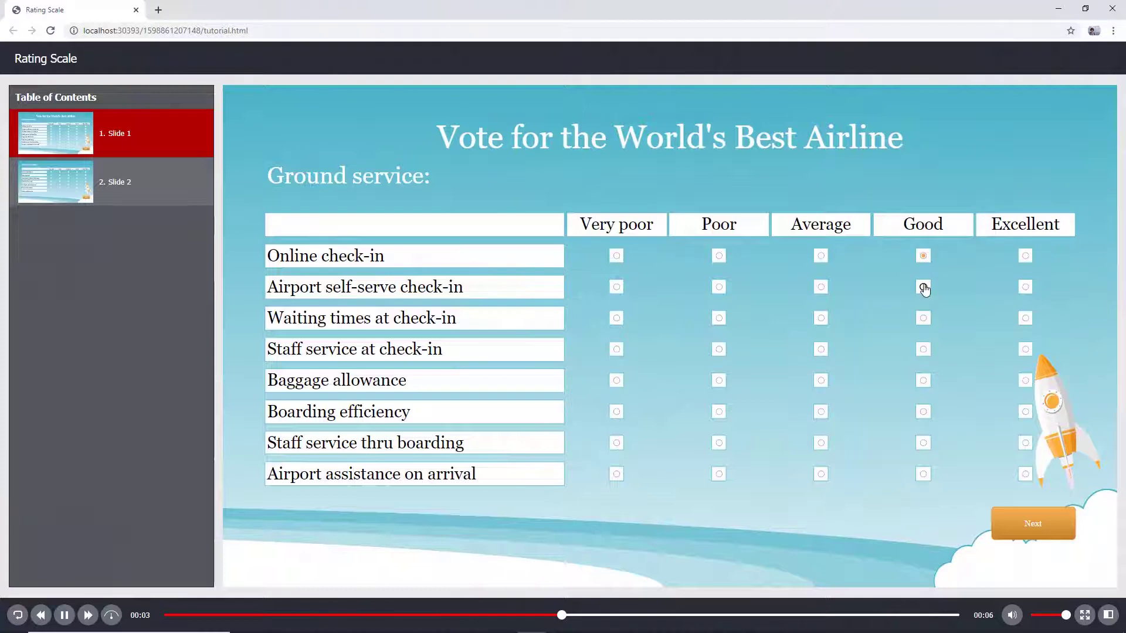
left_click(1025, 318)
left_click(1025, 349)
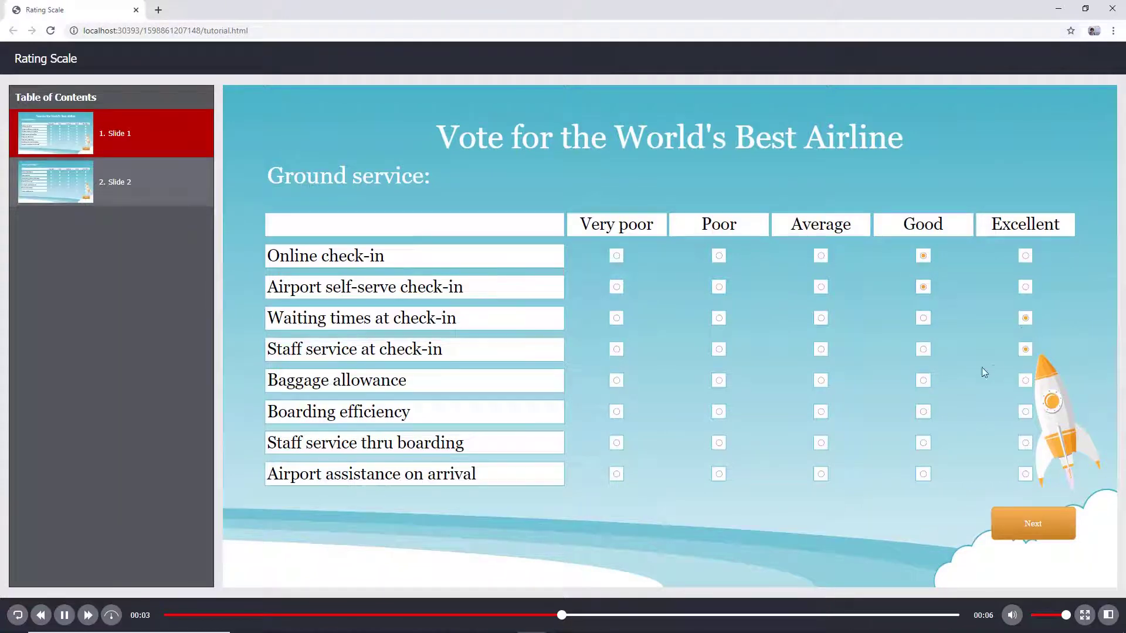
left_click(923, 381)
left_click(922, 411)
left_click(922, 443)
left_click(1025, 474)
left_click(1029, 523)
left_click(669, 391)
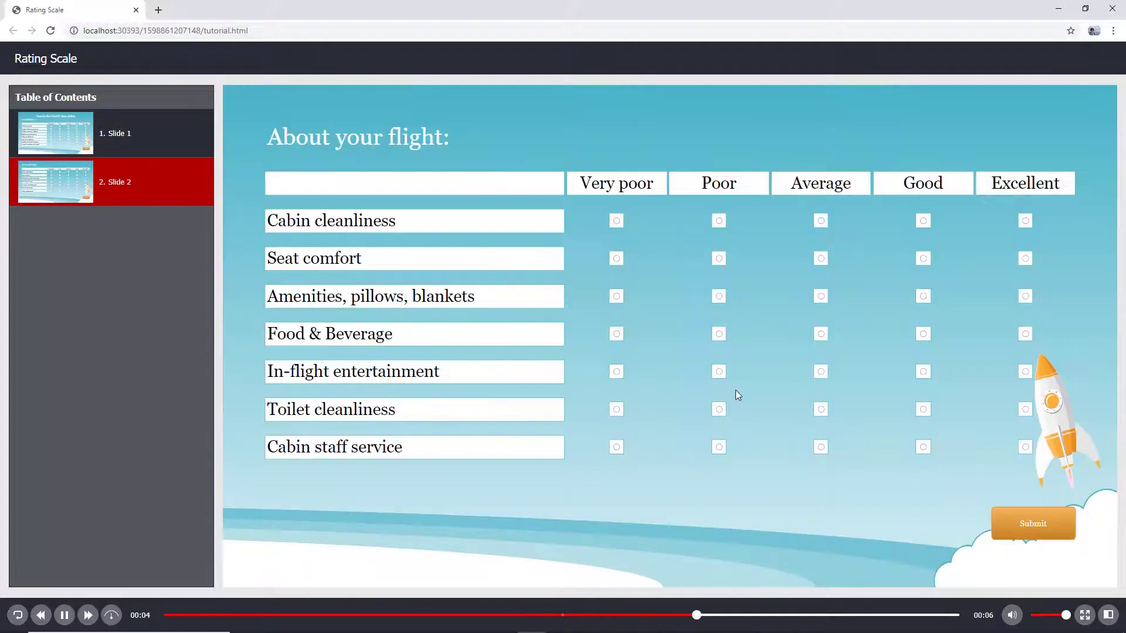
Rate six flight rows, leaving Cabin staff service unrated, and submit slide 2
left_click(923, 221)
left_click(1025, 259)
left_click(1025, 296)
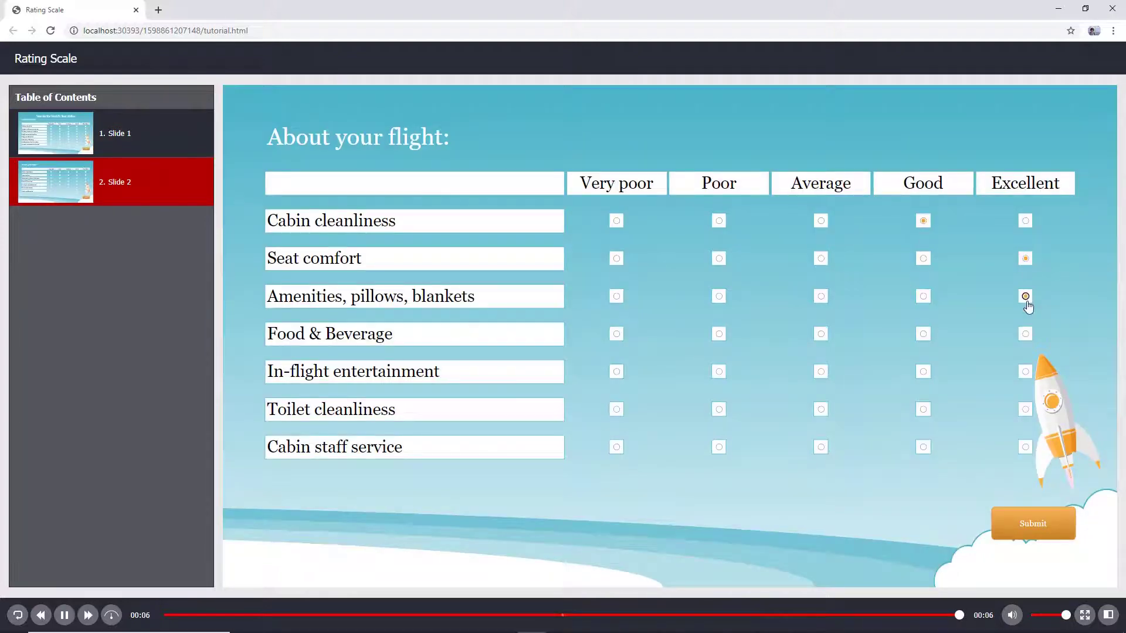
left_click(1025, 334)
left_click(1024, 372)
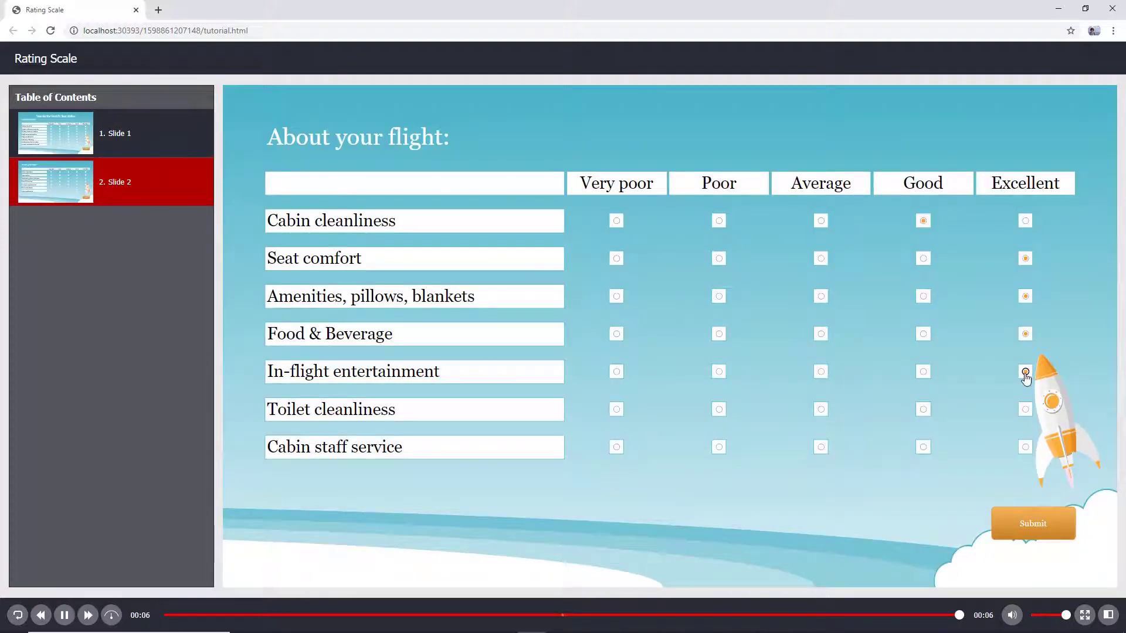
left_click(922, 409)
left_click(1017, 521)
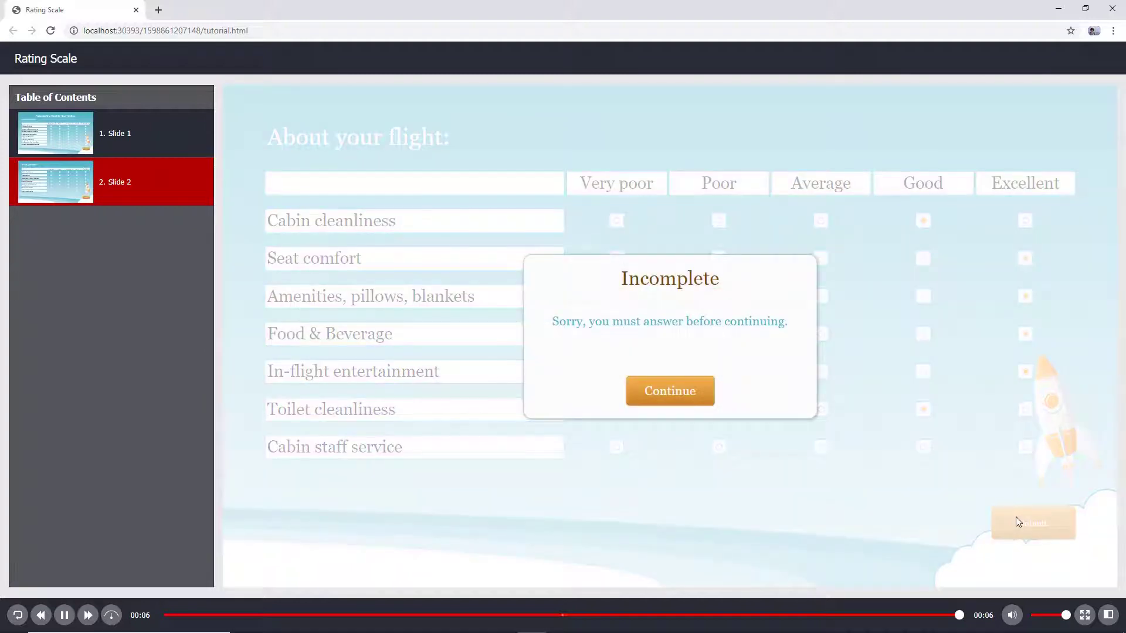